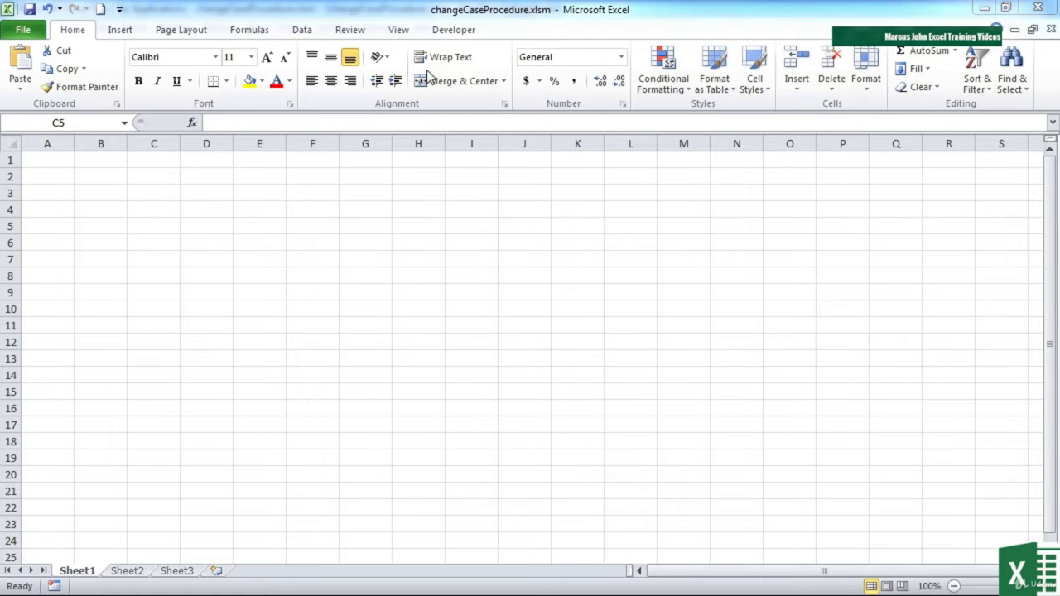
Draw a form control button over cells G5:H9 on Sheet1 and assign the runForm macro to it
left_click(454, 31)
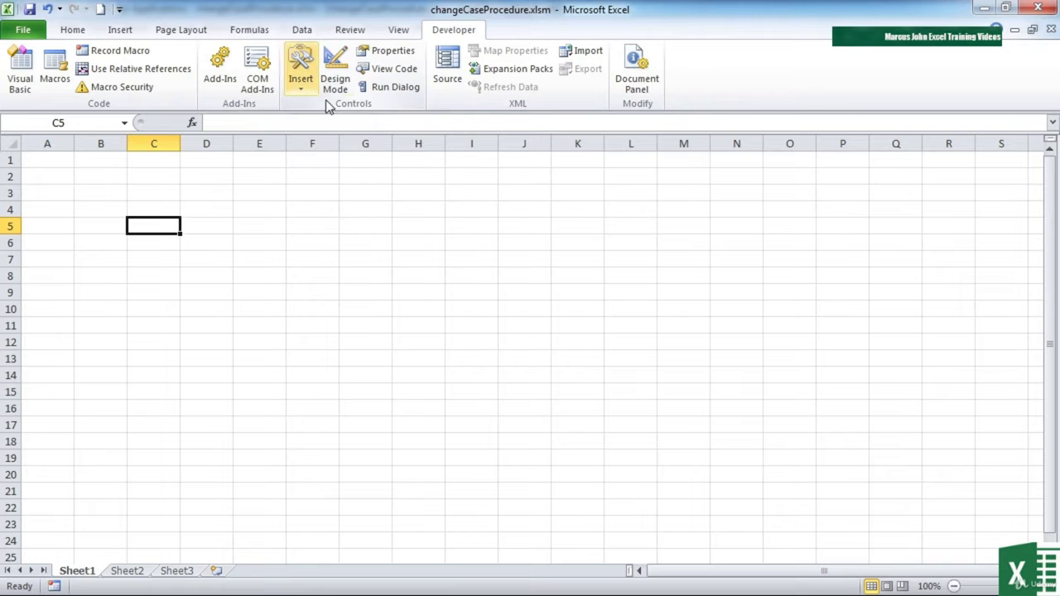
left_click(304, 88)
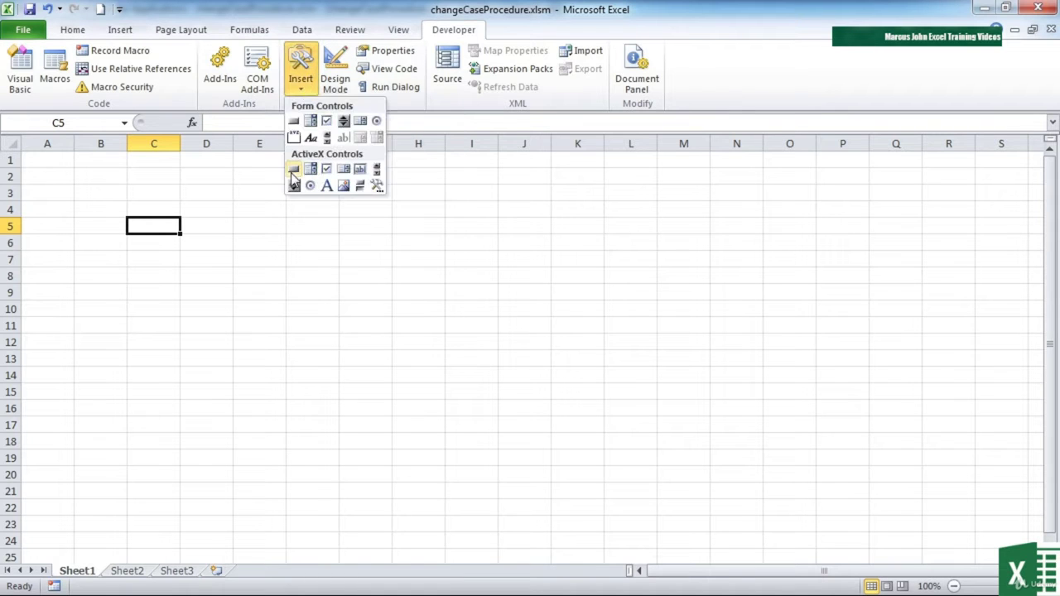
left_click(294, 121)
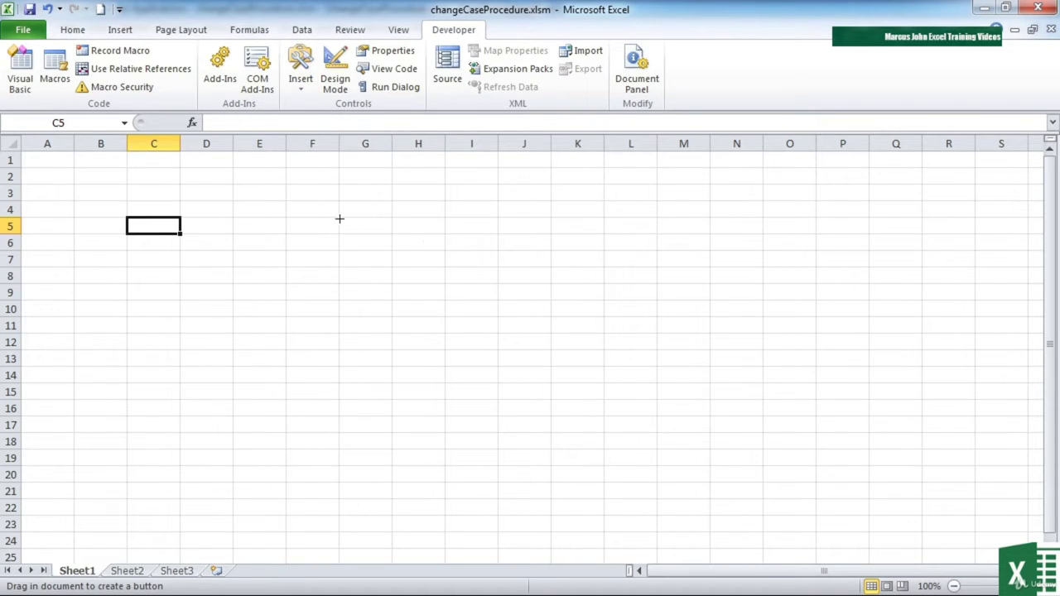
left_click_drag(340, 217, 444, 302)
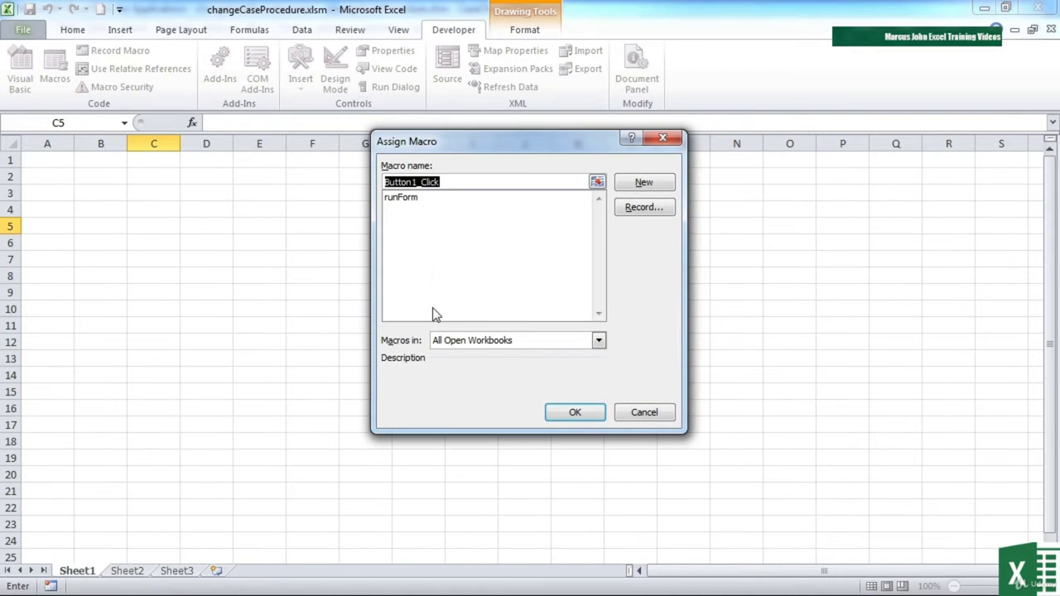
left_click_drag(454, 143, 655, 182)
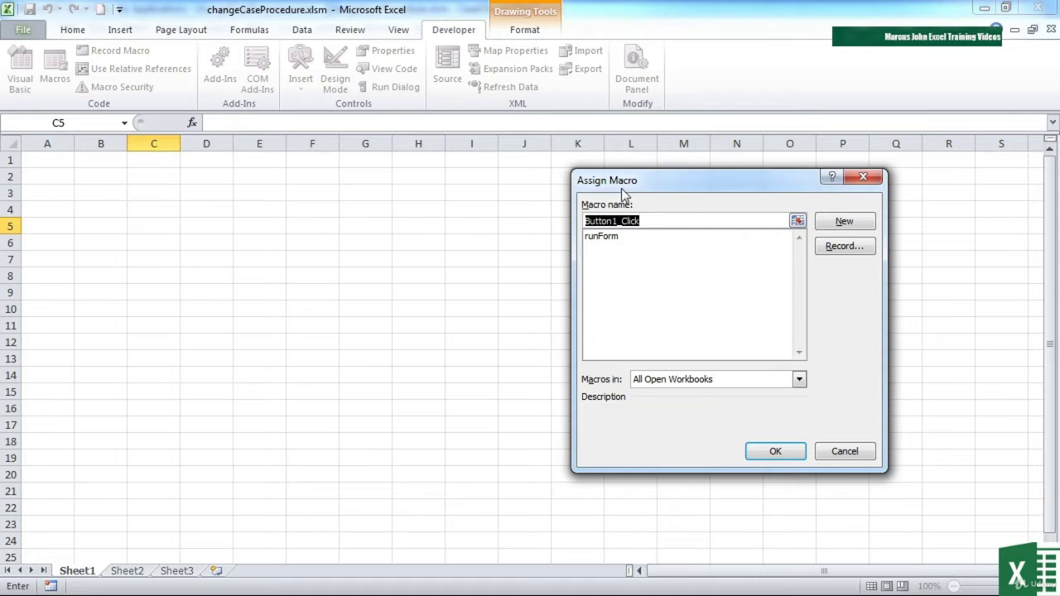
left_click(611, 238)
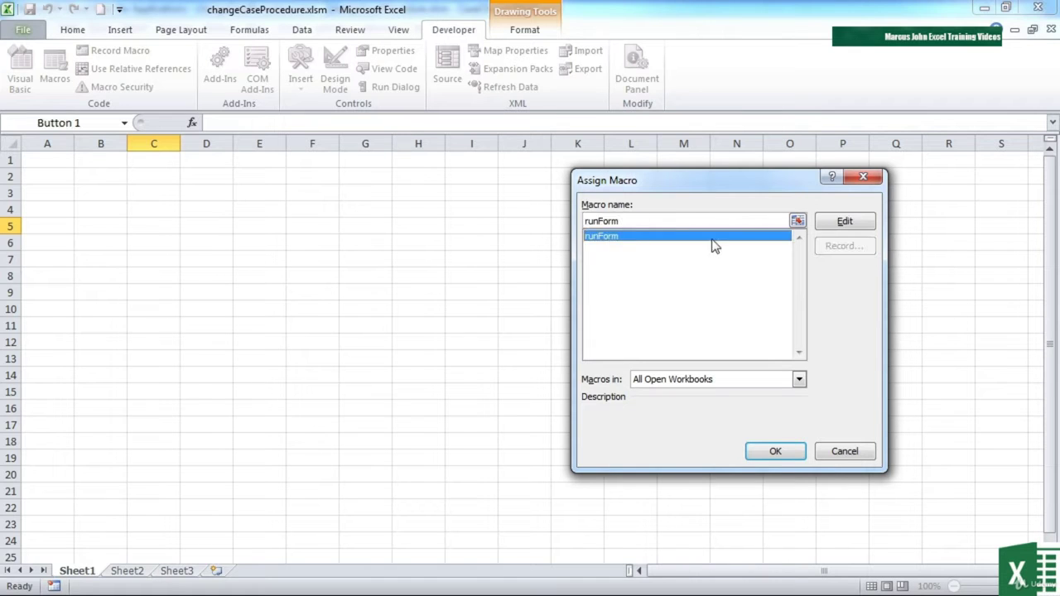
left_click(780, 451)
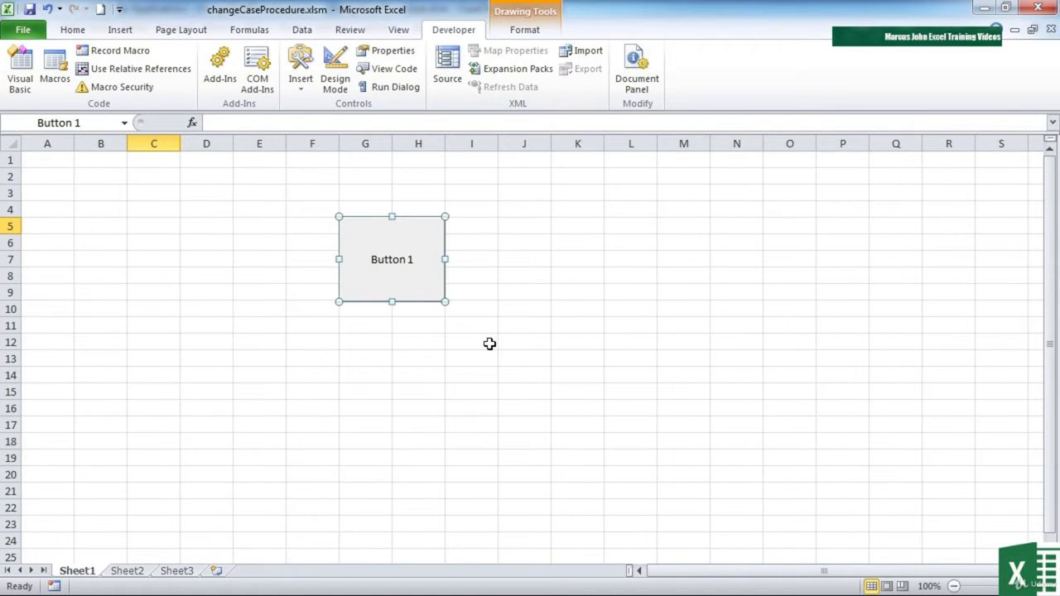
Replace the new button's caption with "Change Case"
left_click(410, 263)
left_click(410, 262)
left_click_drag(414, 260, 360, 262)
key("BackSpace")
type("C")
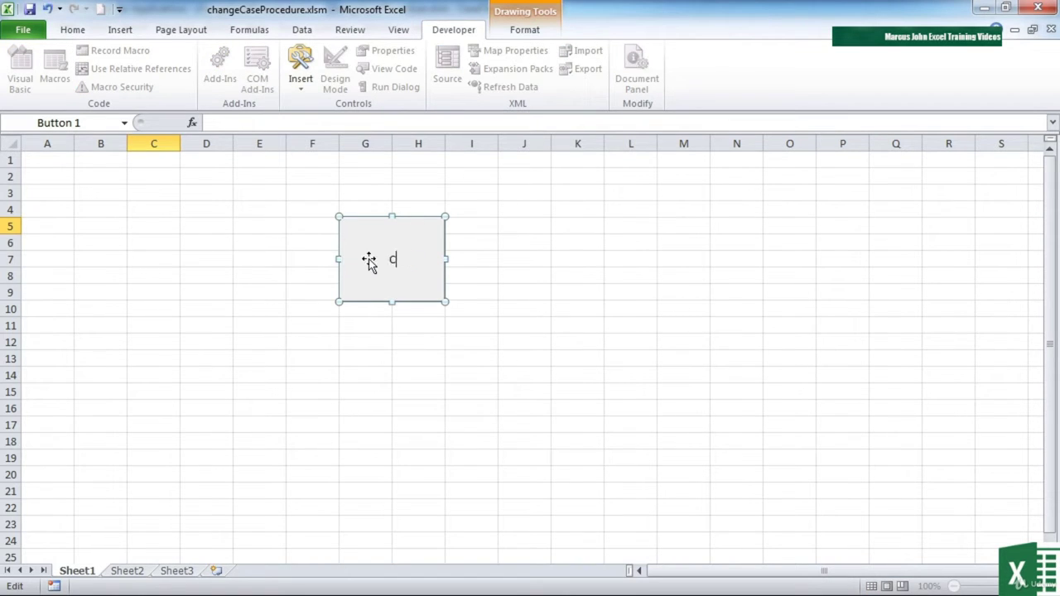
type("hange Case")
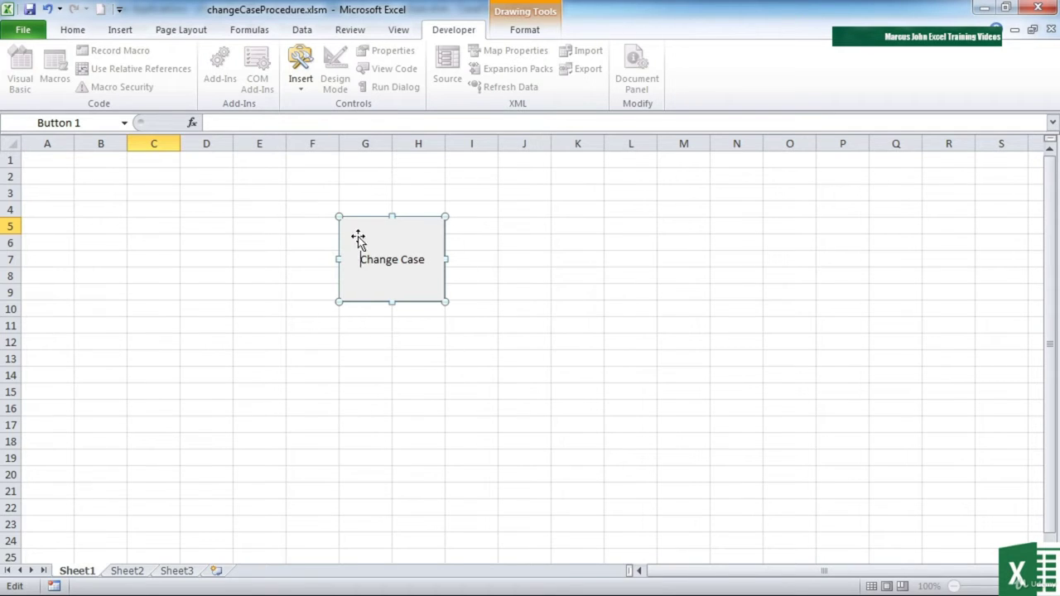
Reduce the Change Case button's height to three rows and move it over cells J2:K4
left_click(444, 302)
left_click_drag(445, 303, 569, 179)
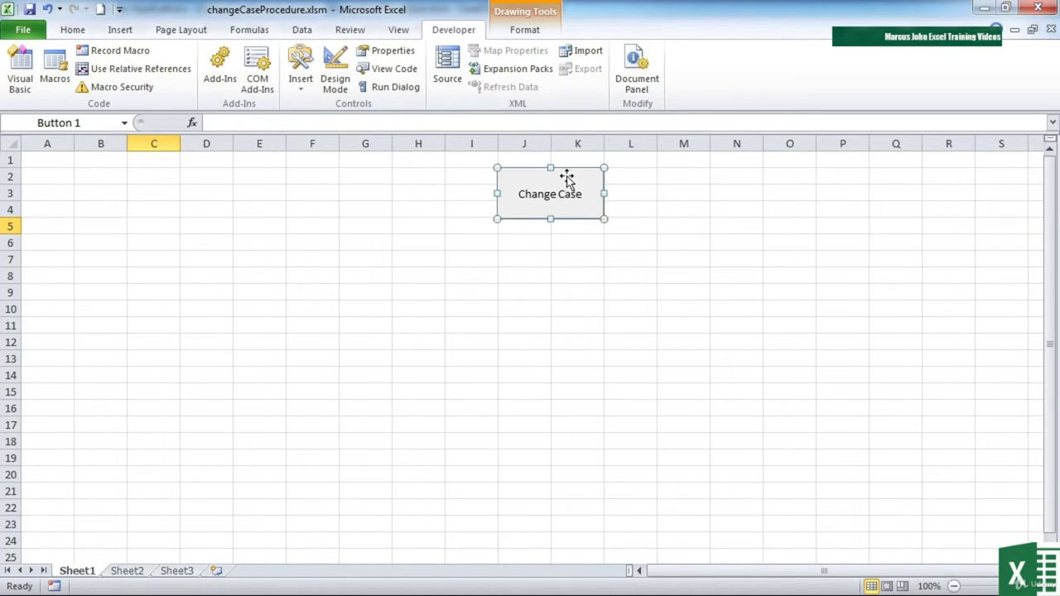
left_click(676, 258)
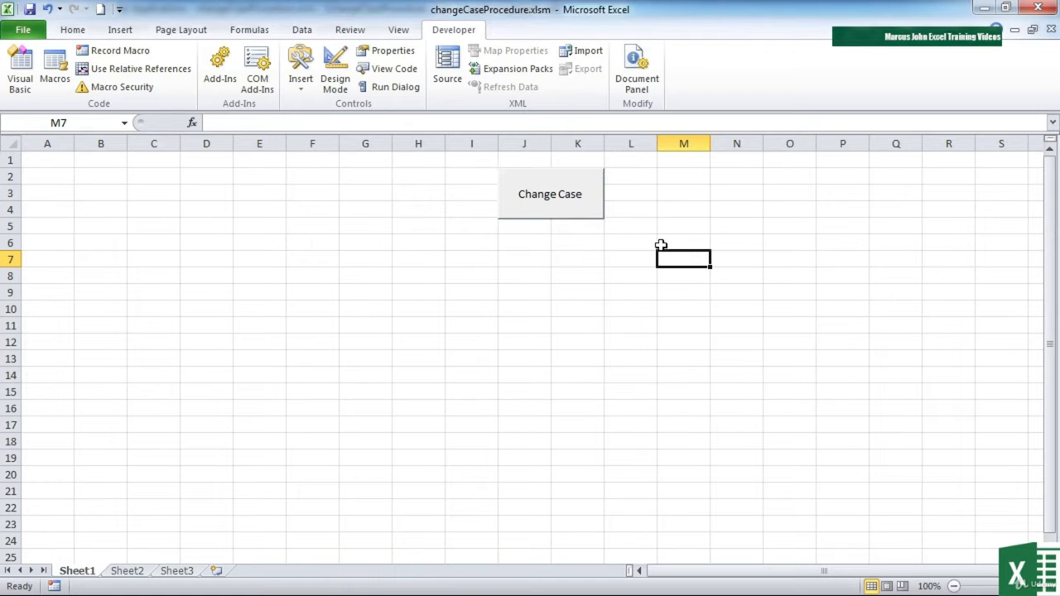
Enter the mixed-case sample text tyr, GYT, gf and rEdv in cells E7 to E10
left_click(241, 252)
type("tyr")
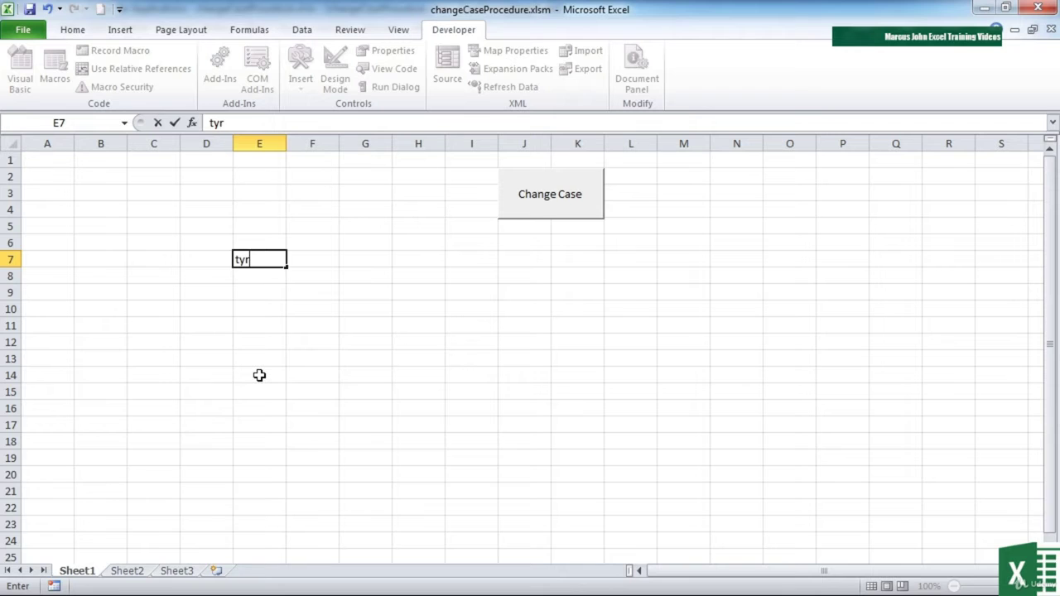
key("Return")
type("GYT")
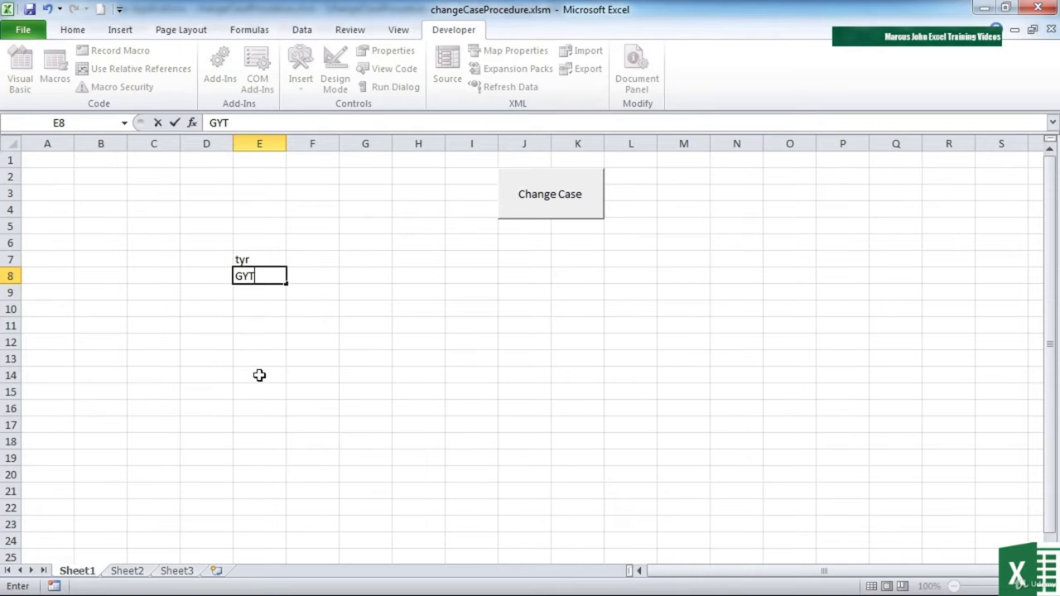
key("Return")
type("gf")
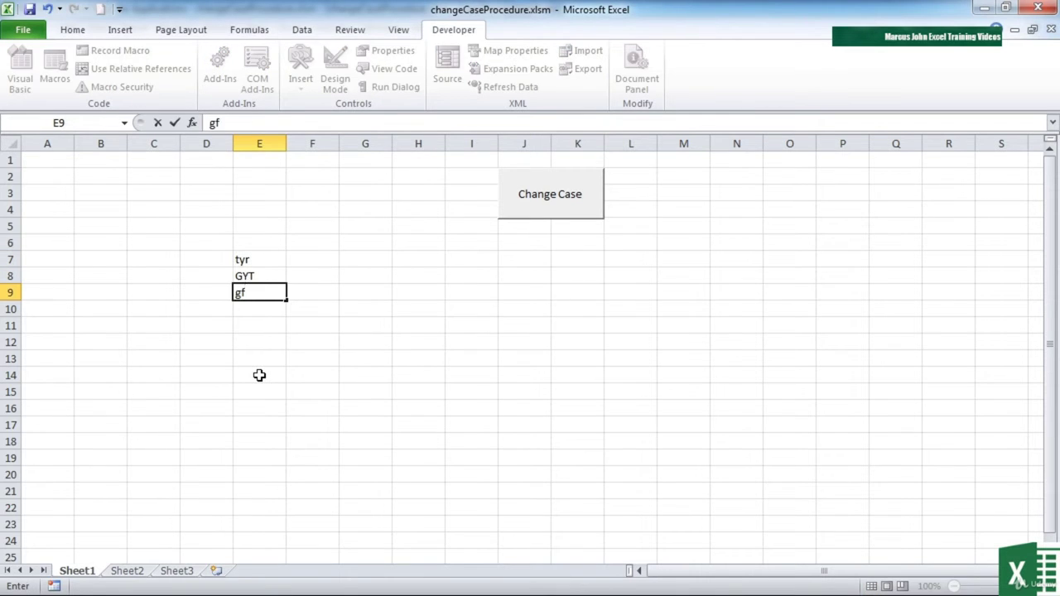
key("Return")
type("rEdv")
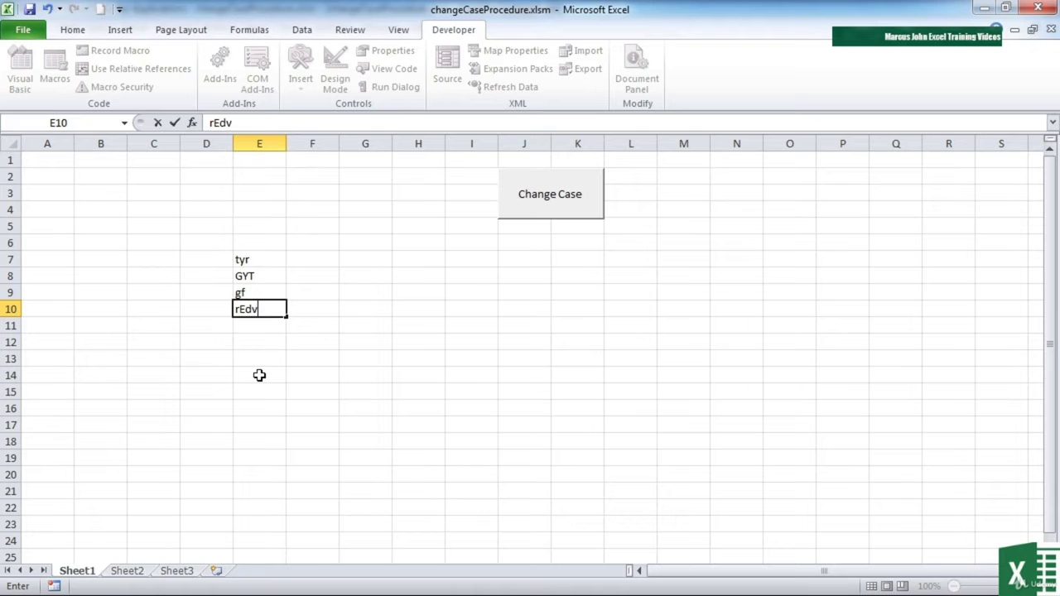
Convert the text in E7:E10 to lower case using the Change Case button
left_click_drag(269, 259, 273, 303)
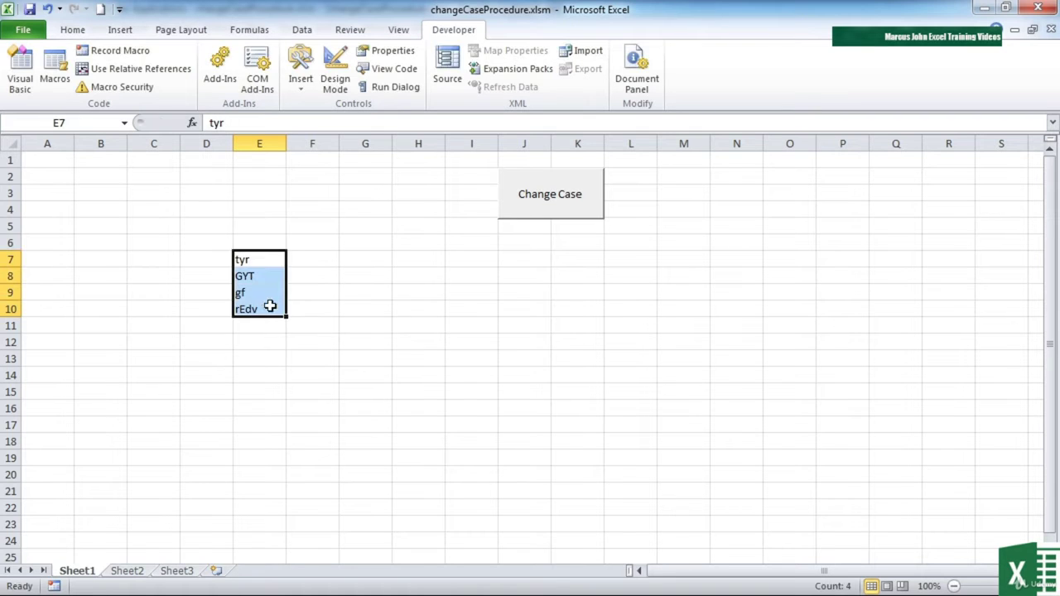
left_click(548, 211)
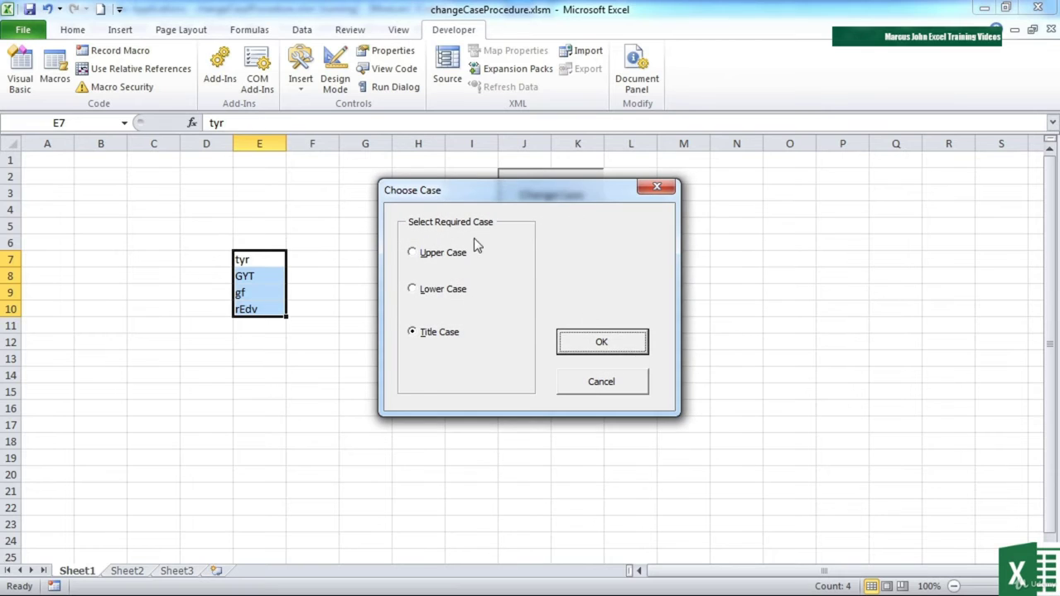
left_click(416, 295)
left_click(605, 344)
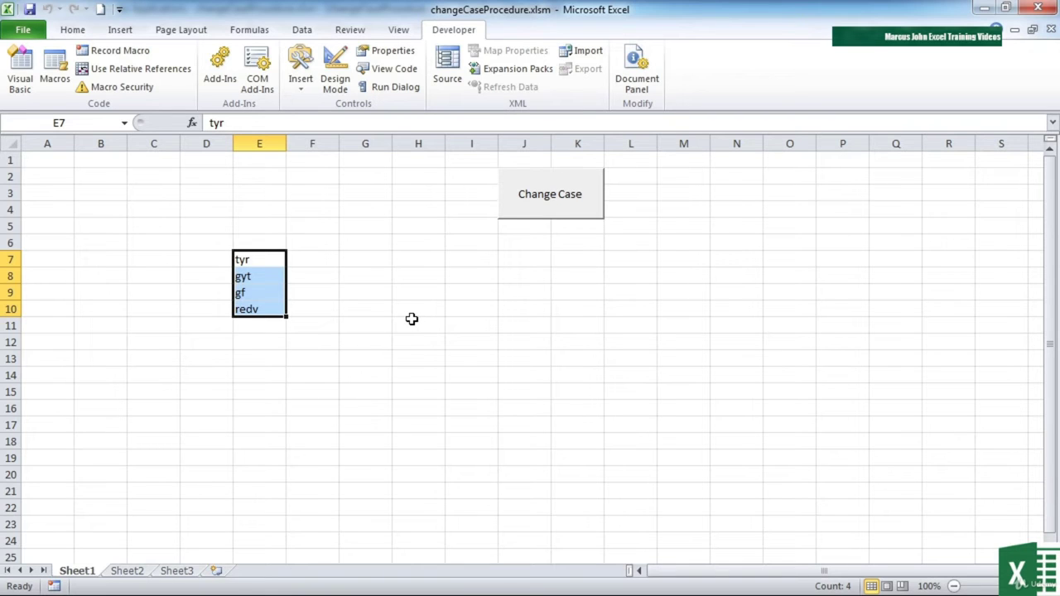
left_click(125, 571)
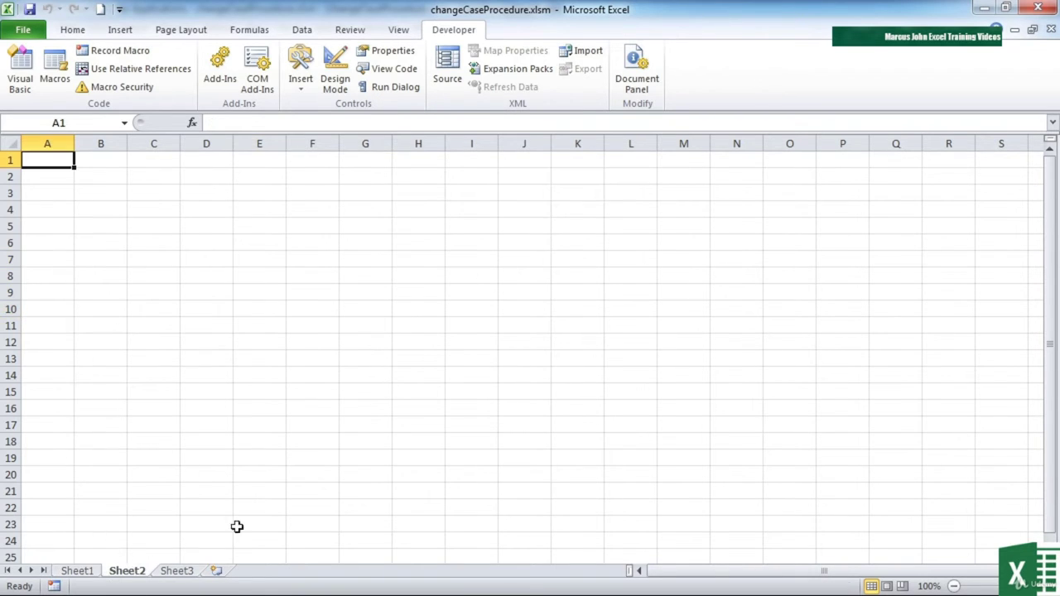
left_click(78, 572)
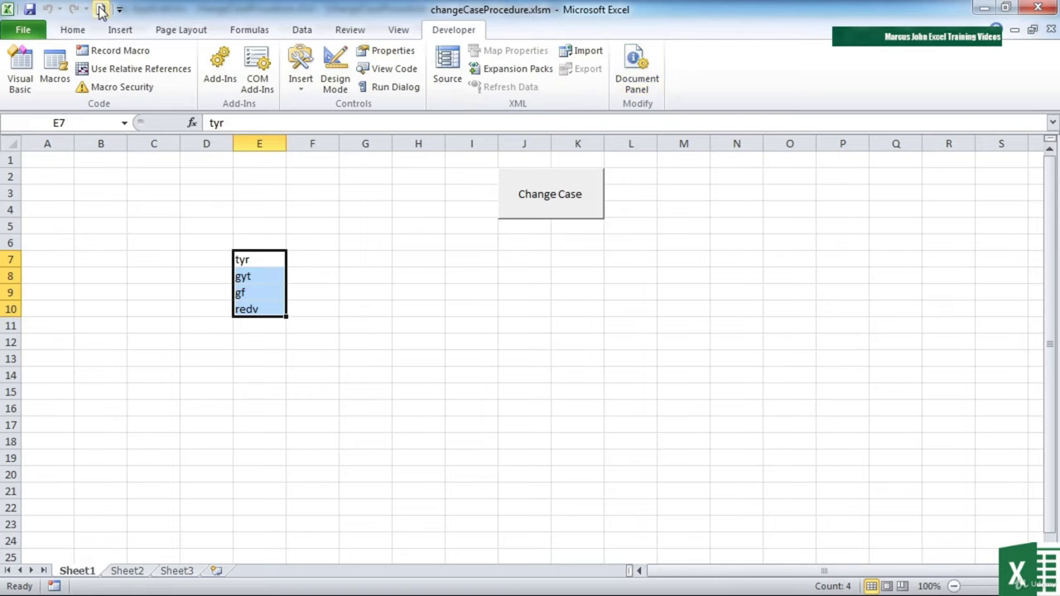
left_click(454, 290)
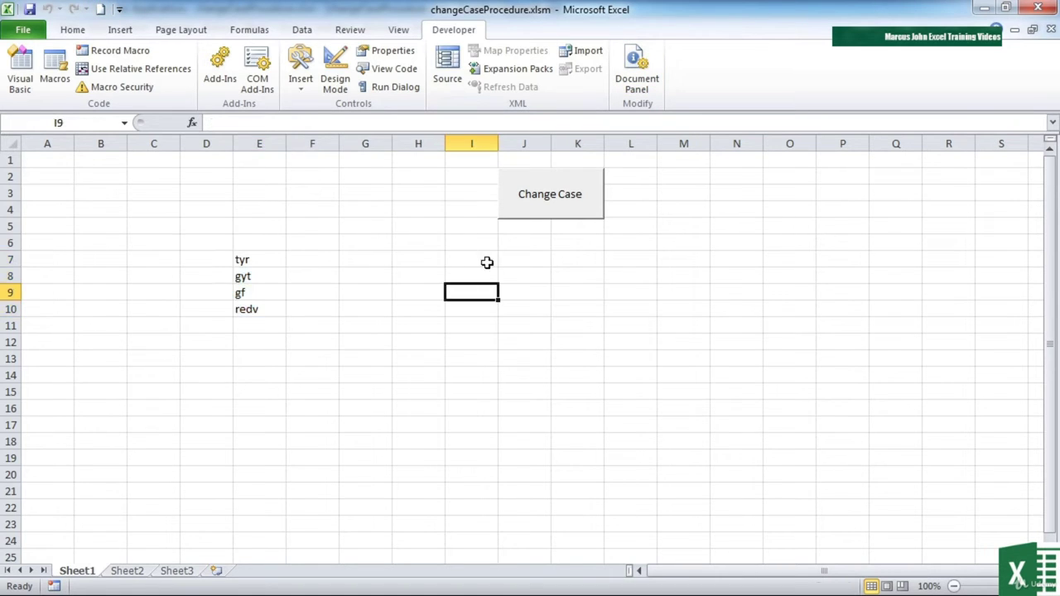
Draw a second form control button over cells L10:M12 and assign the runForm macro to it
left_click(303, 91)
left_click(295, 122)
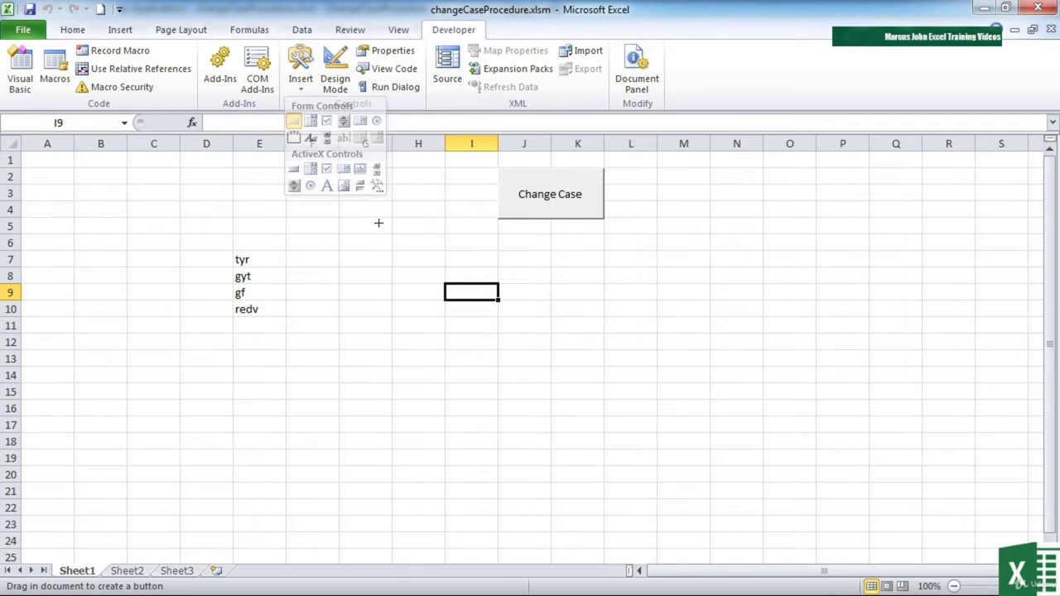
left_click_drag(602, 300, 711, 358)
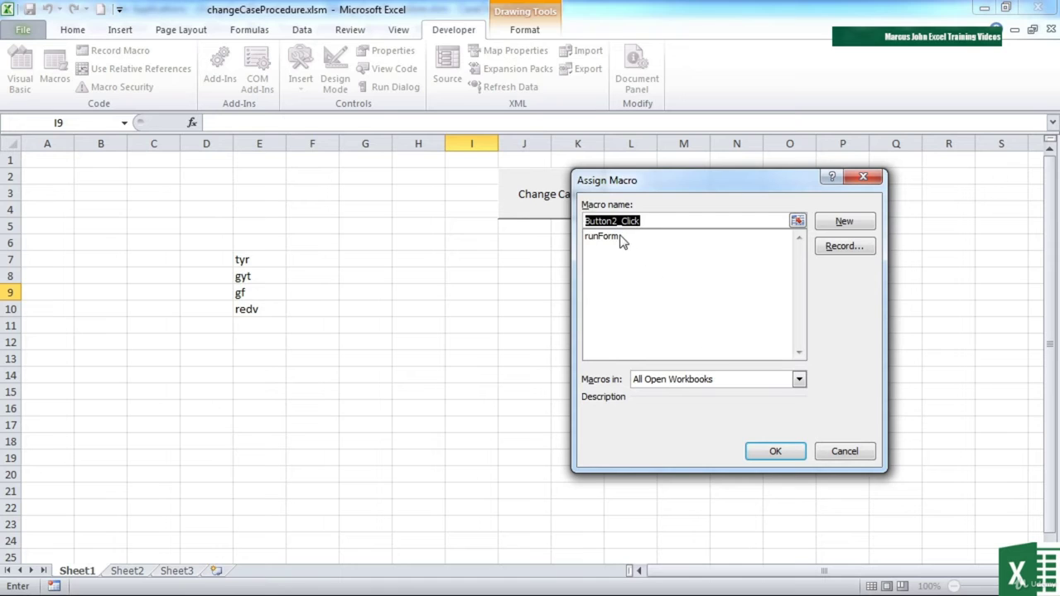
left_click(621, 238)
left_click(791, 450)
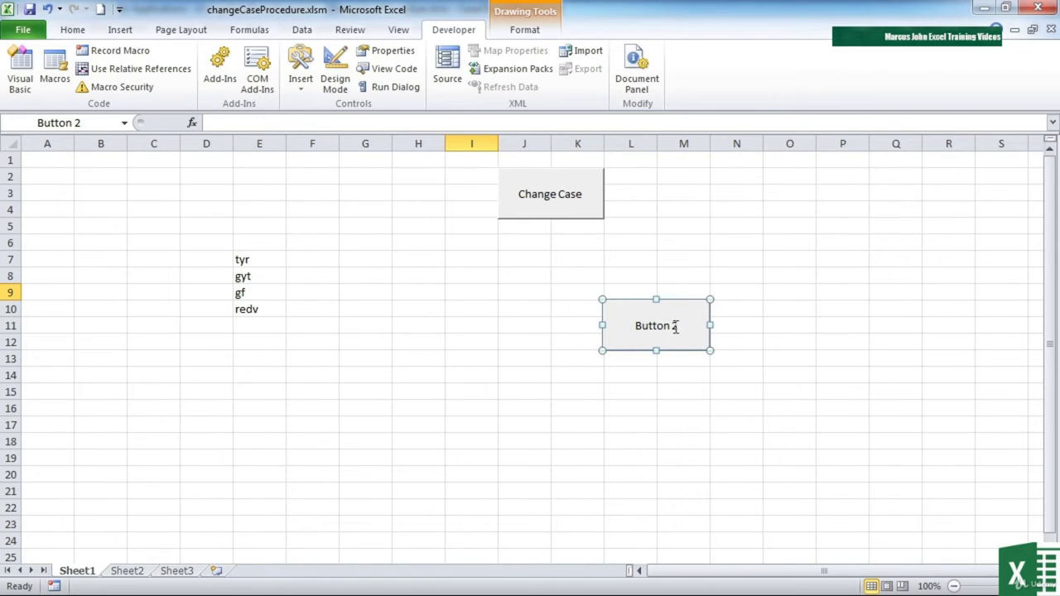
Replace the second button's caption with "CASE" and deselect the button
left_click(633, 325)
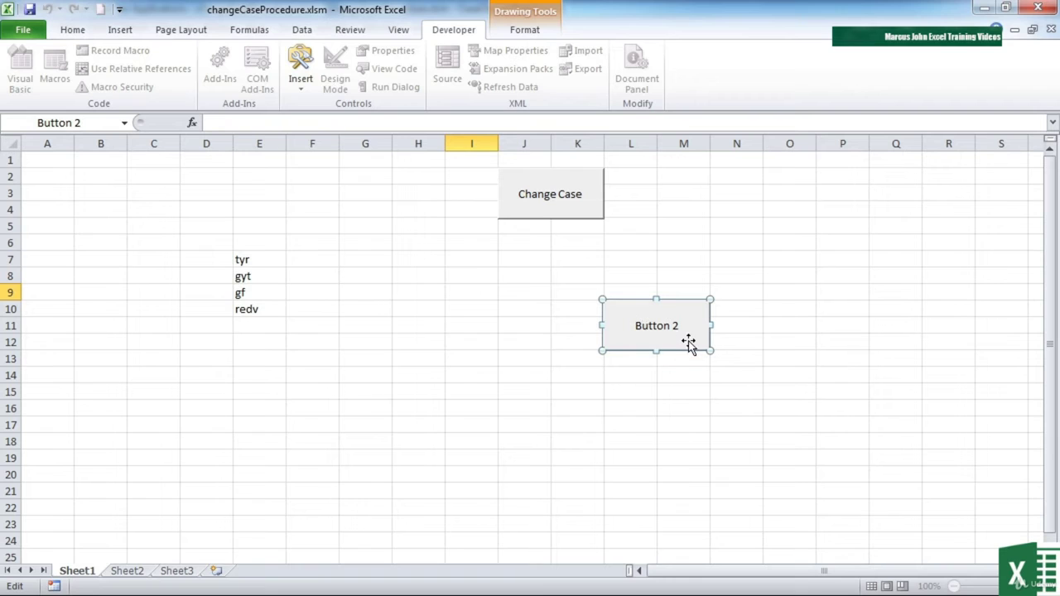
key("Delete")
key("Delete")
key("Delete")
key("Delete")
key("Delete")
type("CASE")
left_click(672, 396)
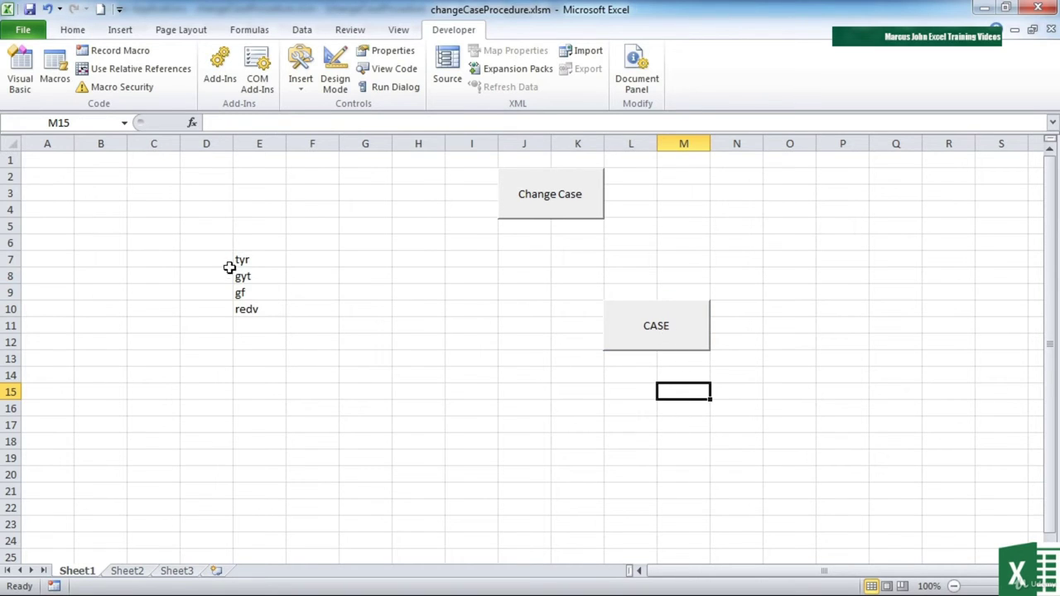
Convert the text in E7:E10 to upper case using the CASE button
left_click_drag(249, 261, 268, 305)
left_click(687, 334)
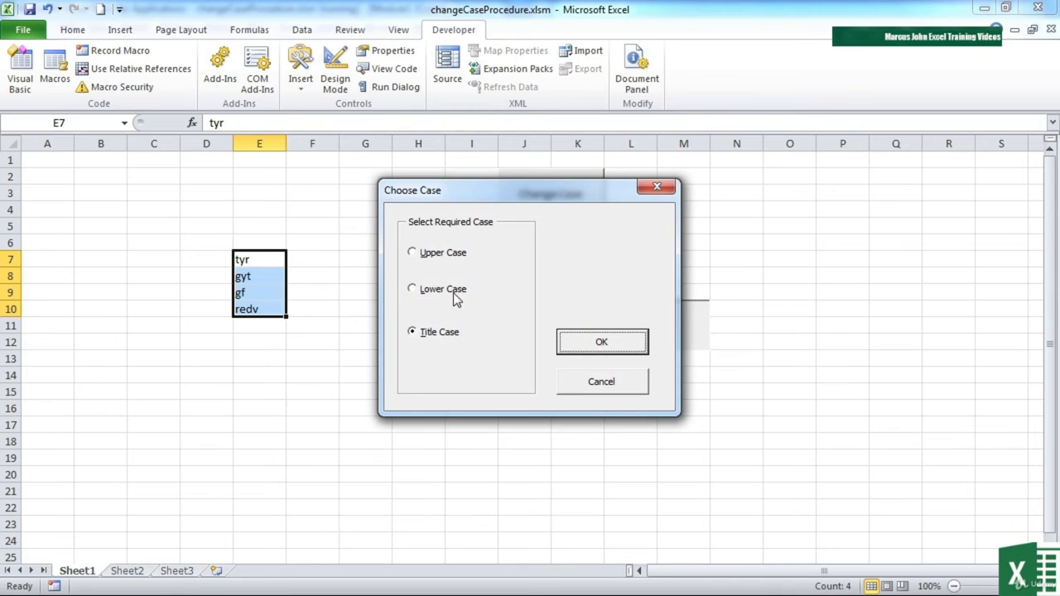
left_click(447, 254)
left_click(598, 339)
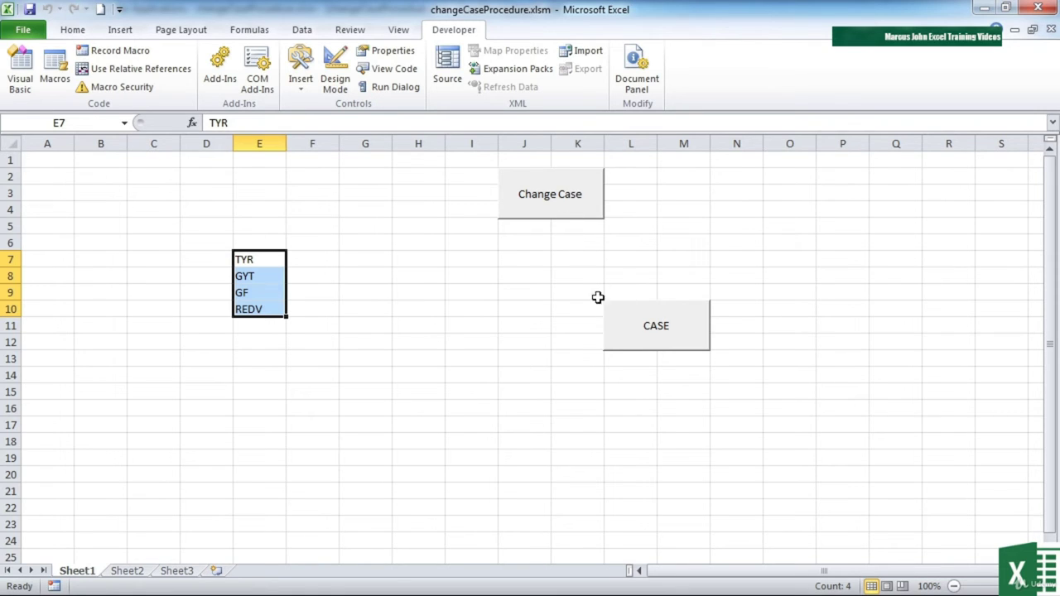
Open the CASE button's caption for editing, leave it, and inspect the button's macro assignment
right_click(632, 331)
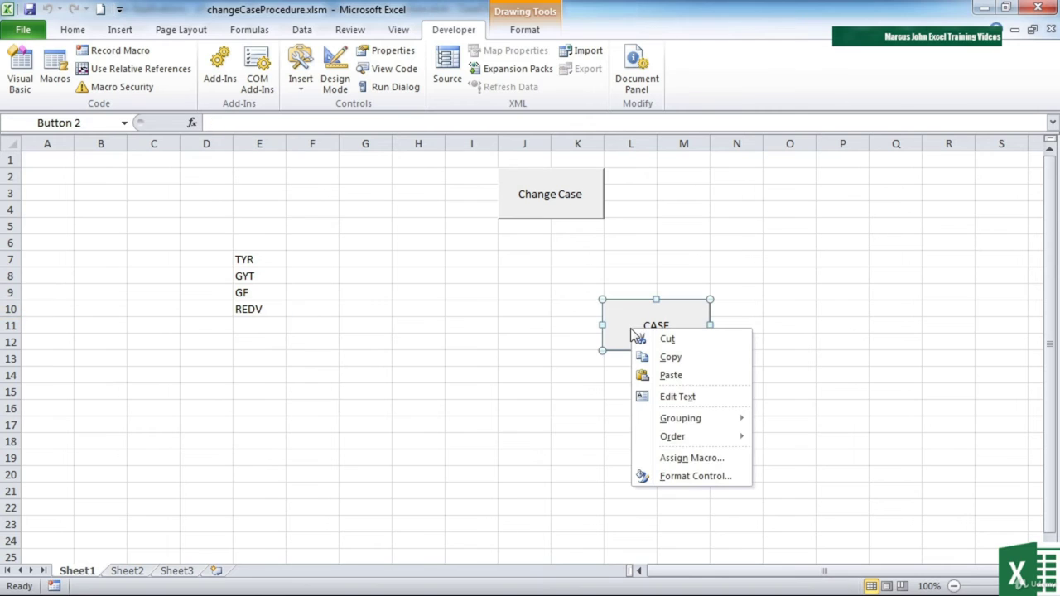
left_click(689, 398)
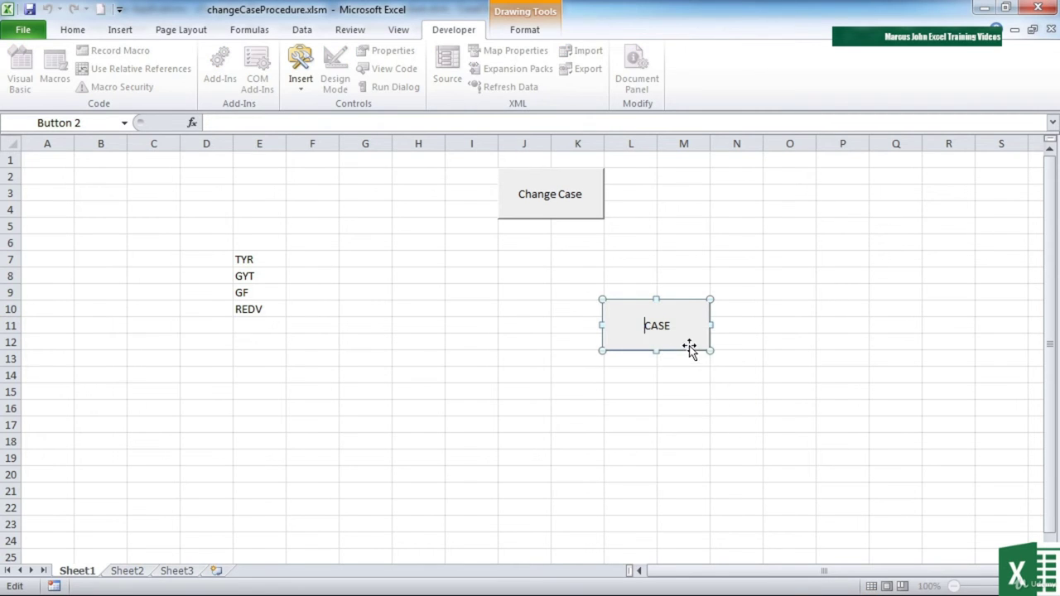
left_click(682, 357)
right_click(681, 349)
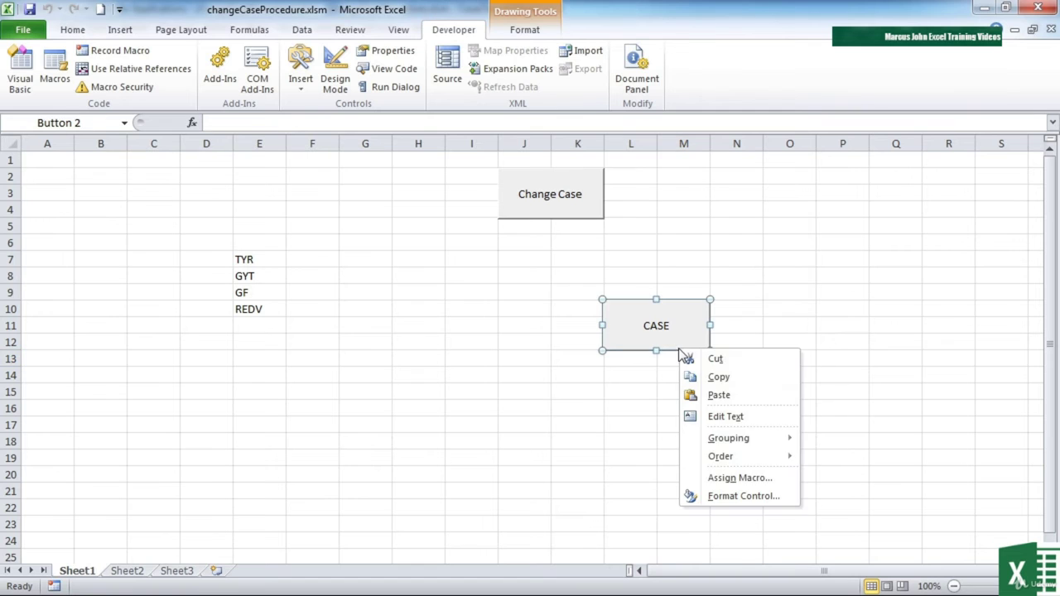
left_click(743, 479)
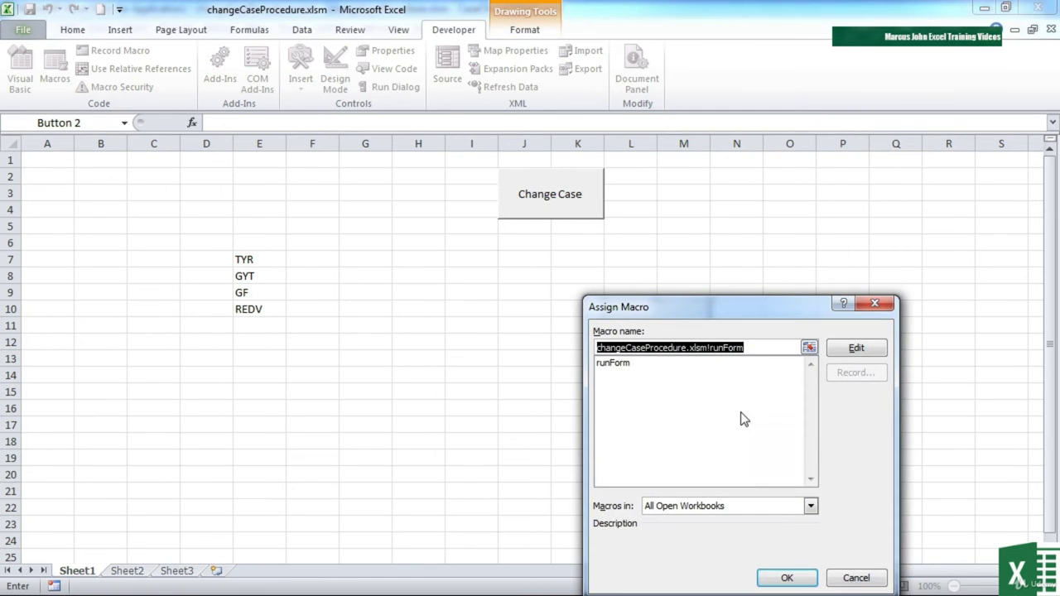
left_click(856, 578)
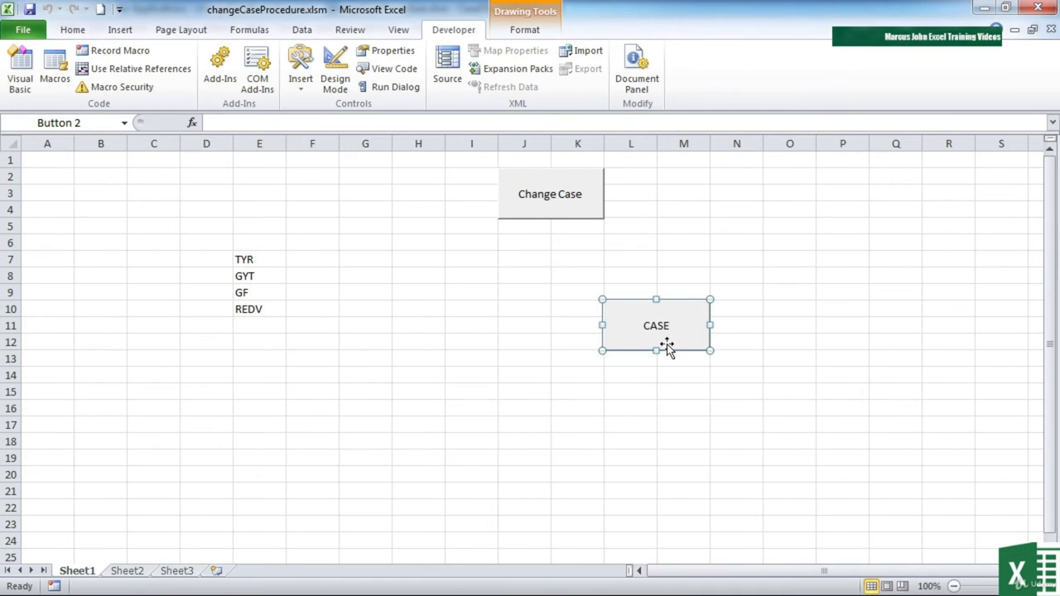
Format the CASE button's caption font with size 14 and red colour, keeping the formatting dialog open
right_click(671, 348)
left_click(748, 491)
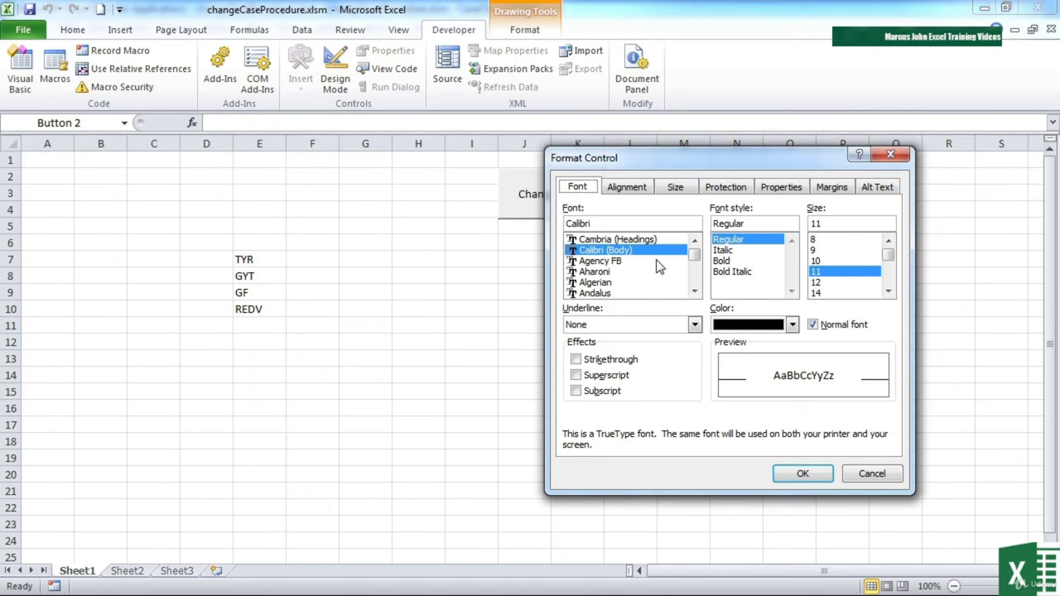
left_click(830, 294)
left_click_drag(772, 163, 462, 177)
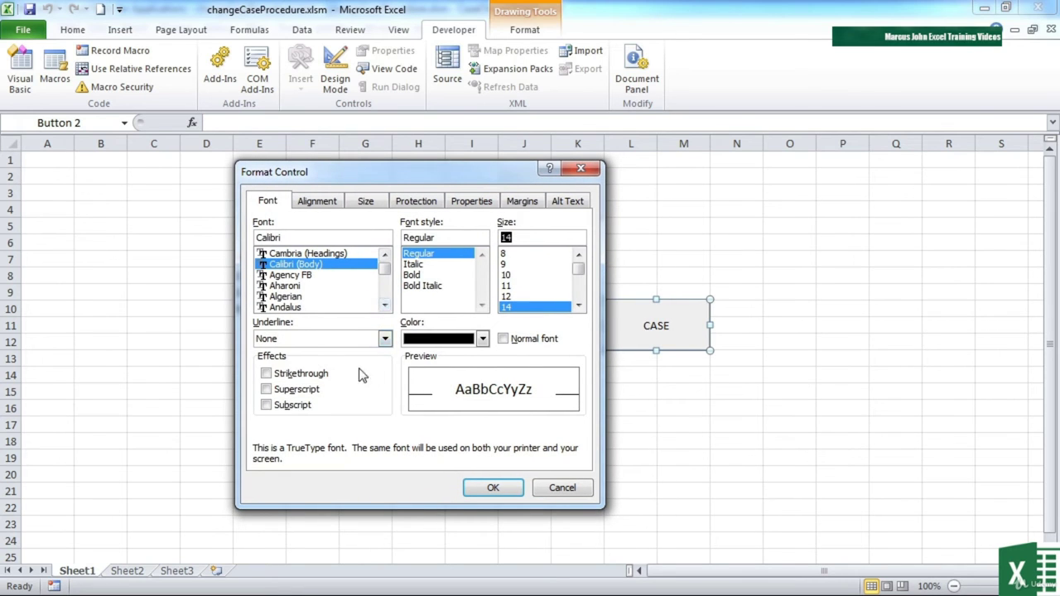
left_click(410, 339)
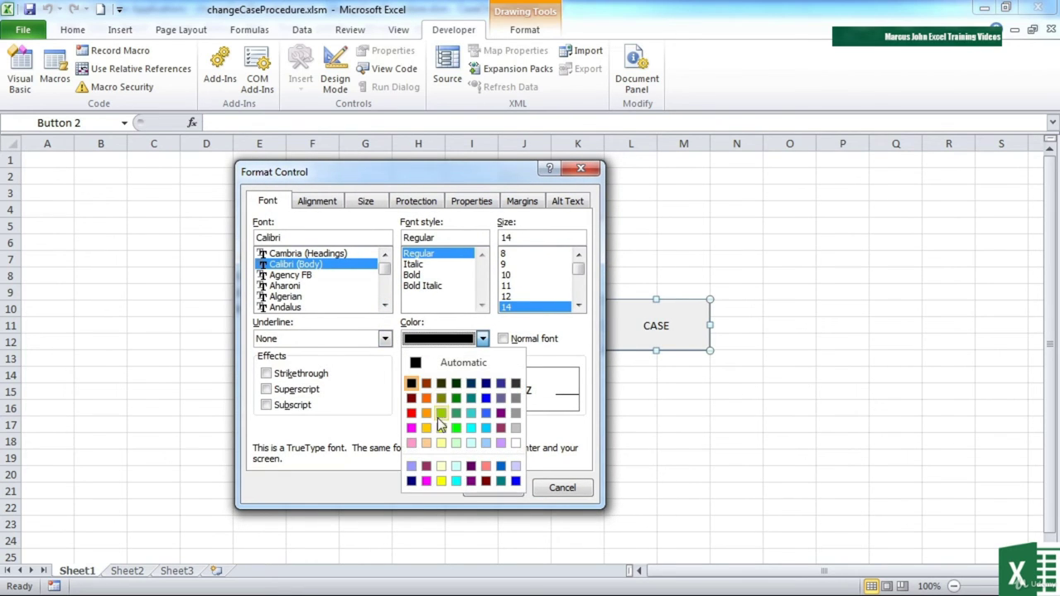
left_click(412, 413)
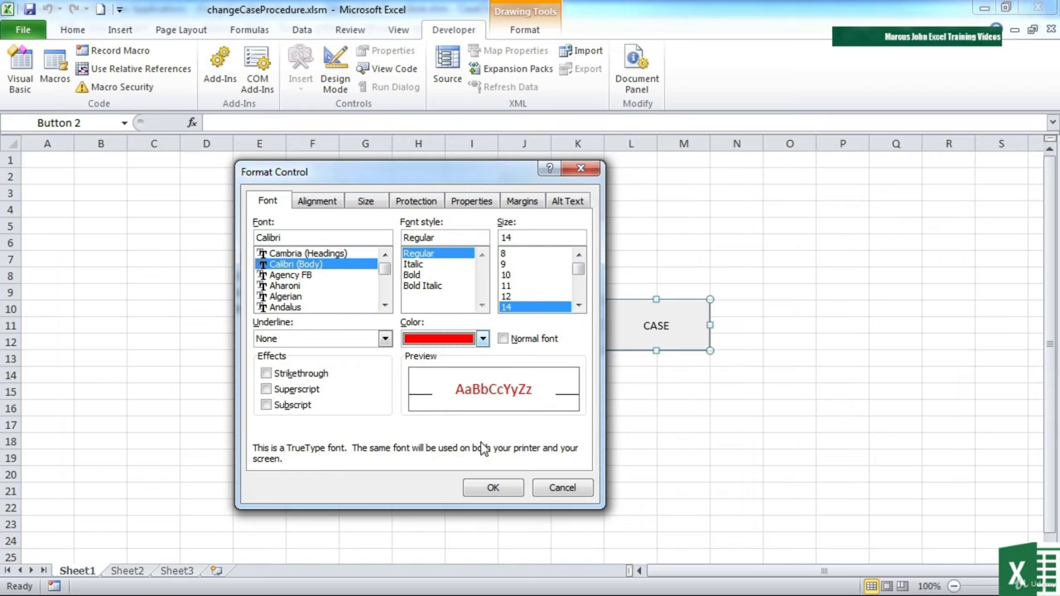
Review the CASE button's alignment, size, protection, positioning, margin and alternative text settings
left_click(337, 205)
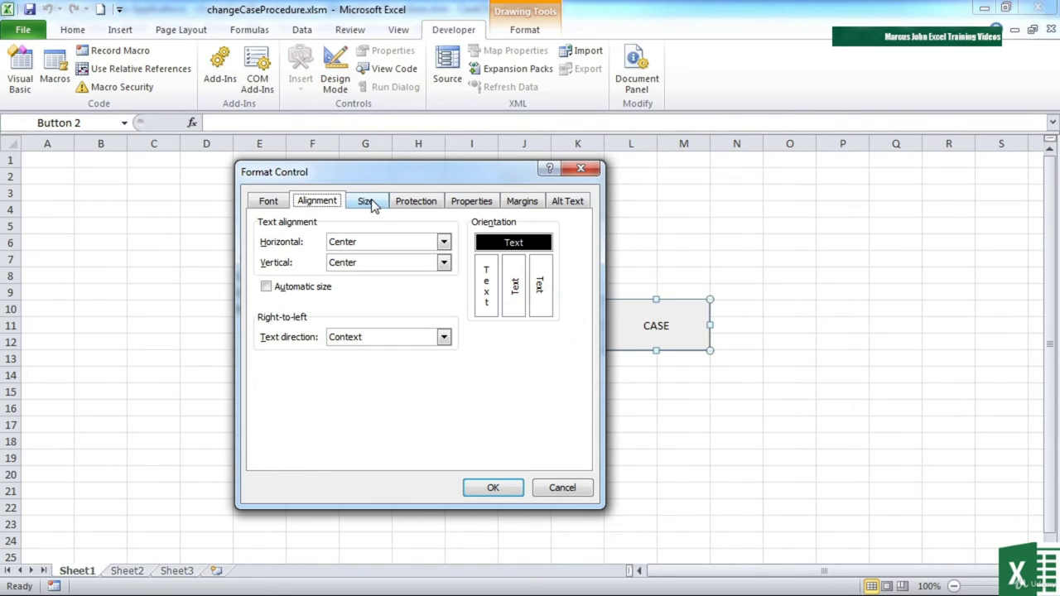
left_click(373, 206)
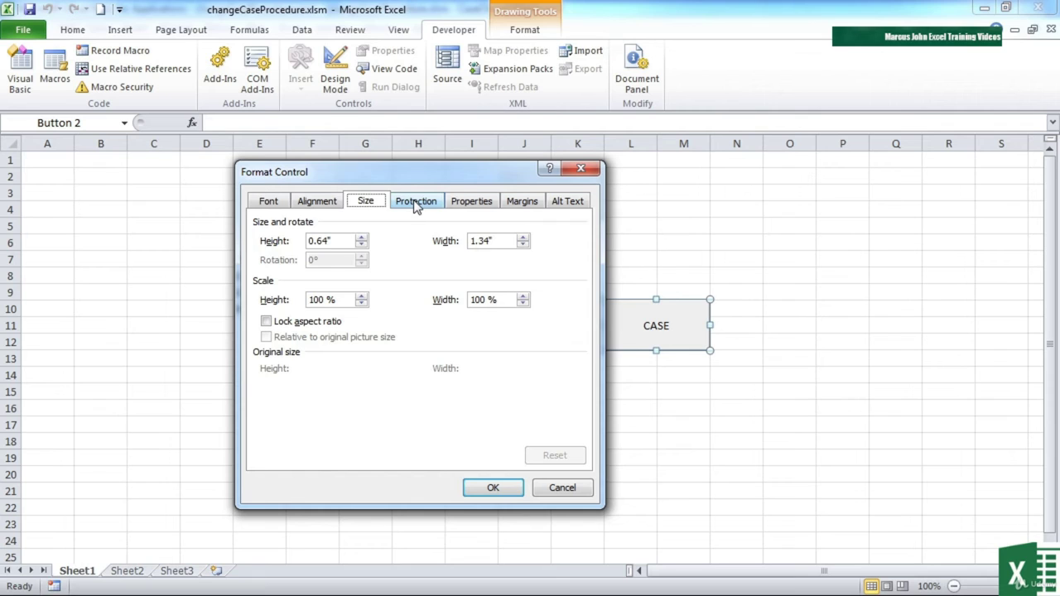
left_click(417, 206)
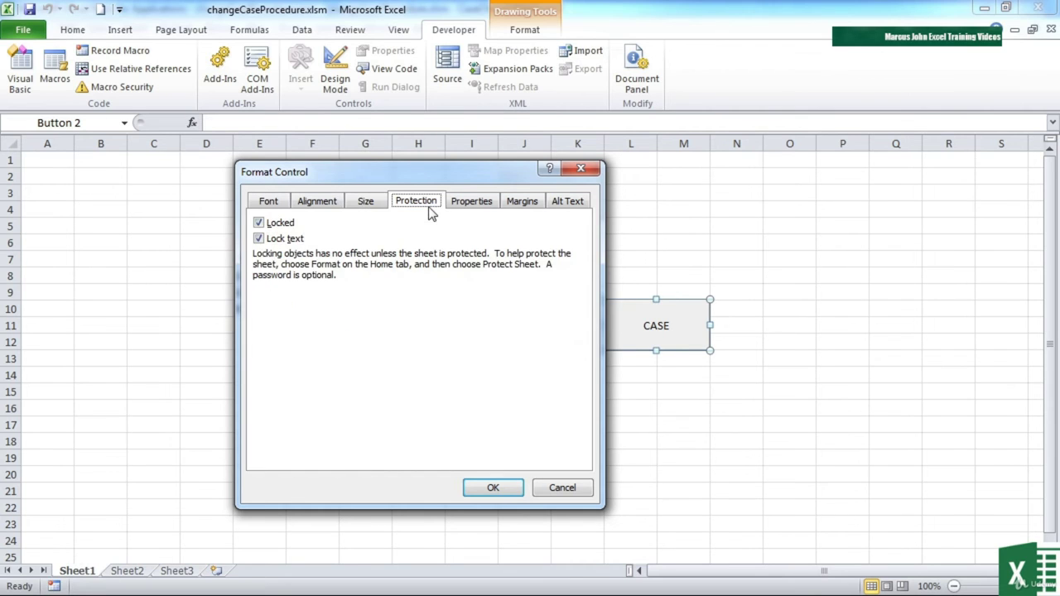
left_click(488, 207)
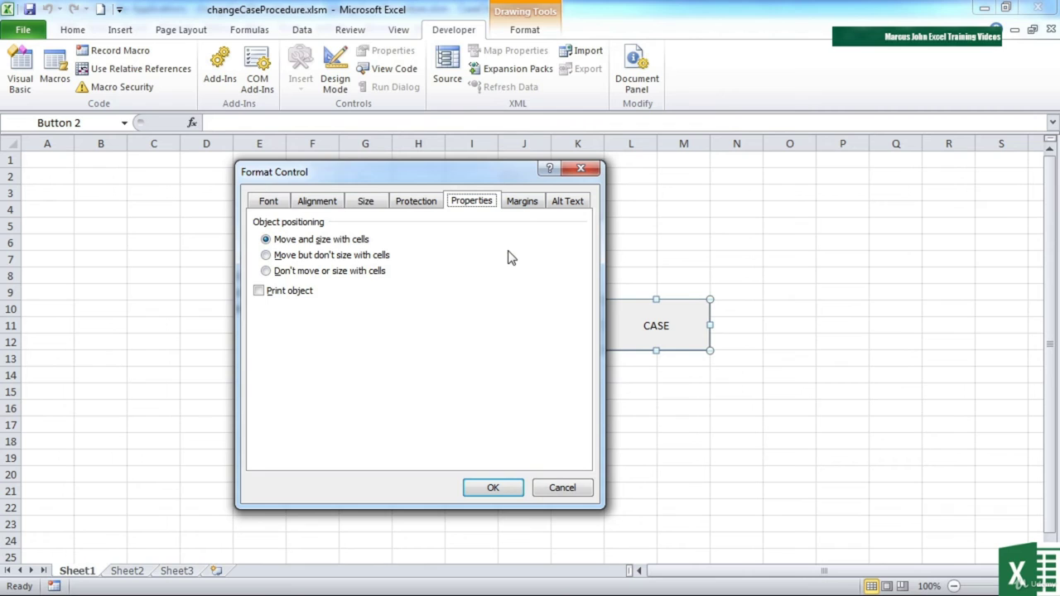
left_click(524, 207)
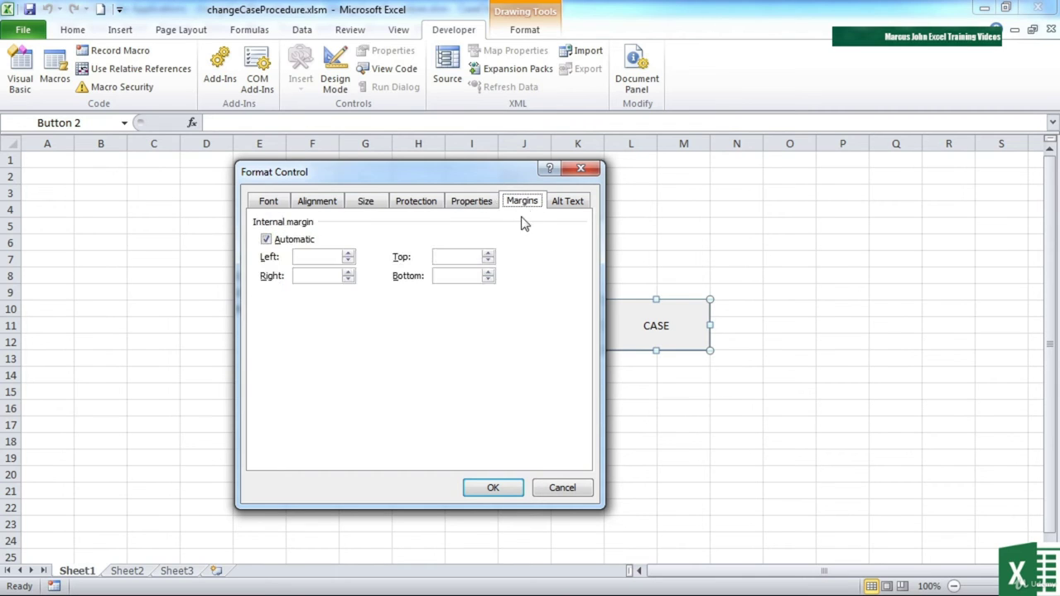
left_click(567, 204)
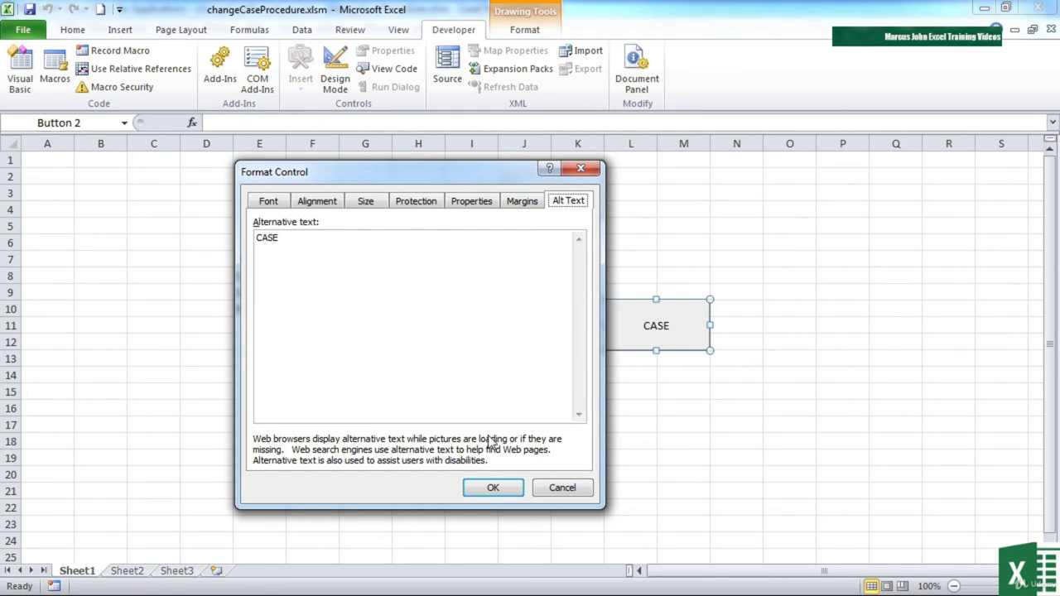
Set the CASE button's font style to Bold, apply the formatting and deselect the button
left_click(279, 203)
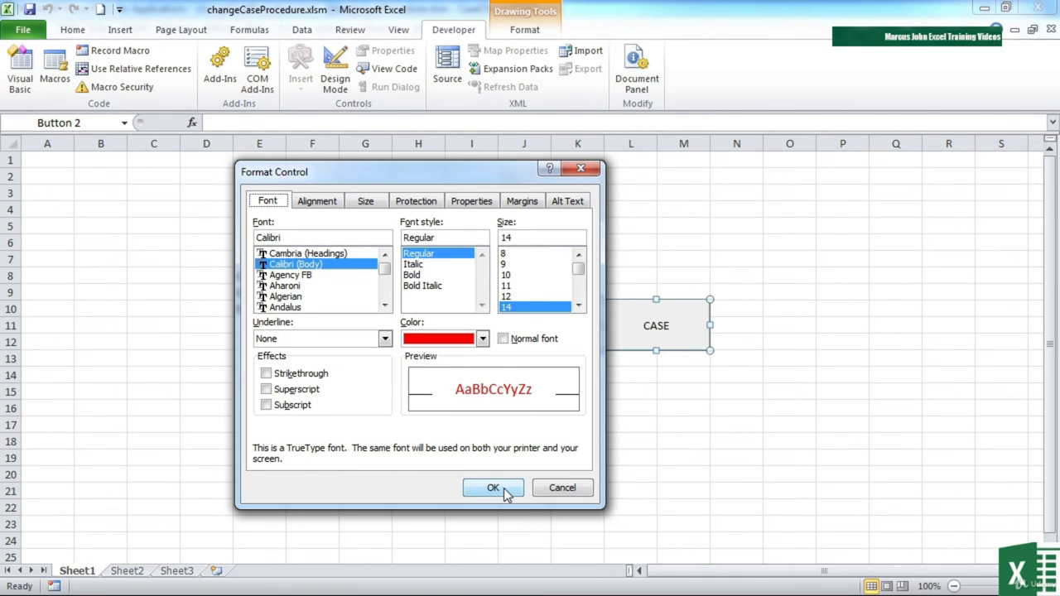
left_click(411, 274)
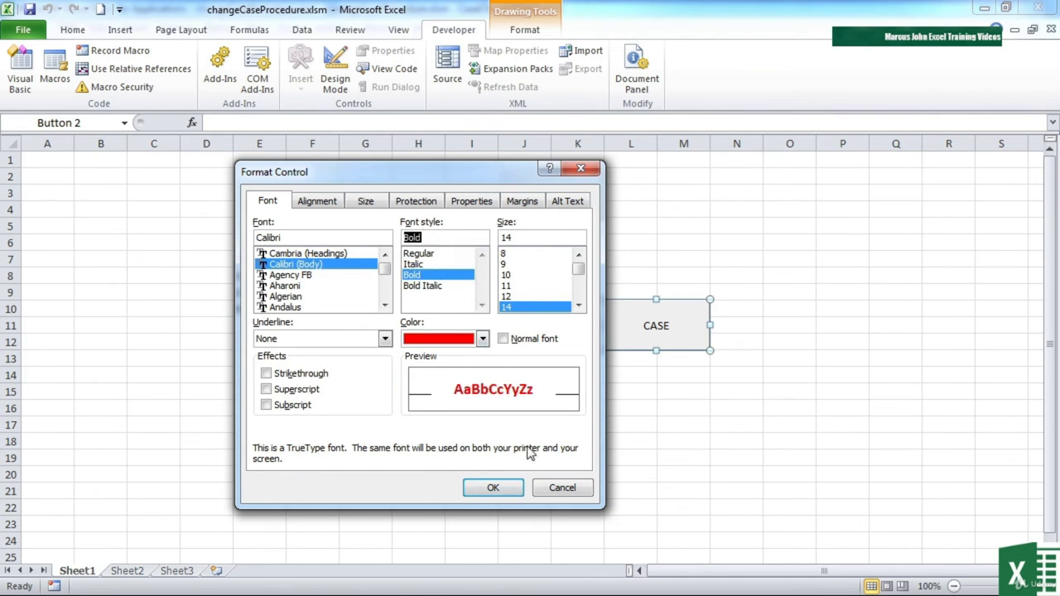
left_click(493, 488)
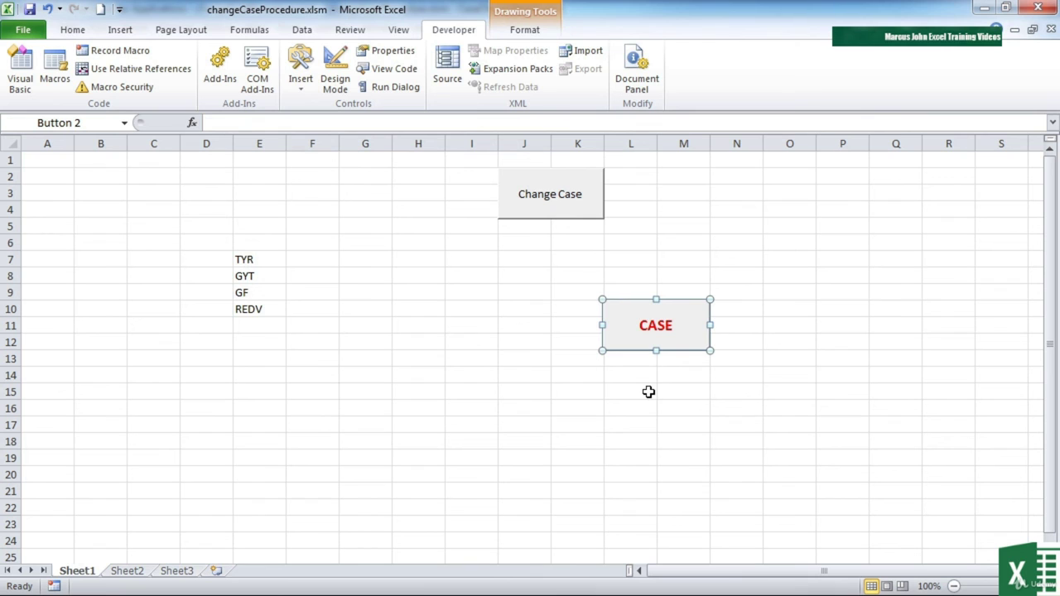
left_click(686, 391)
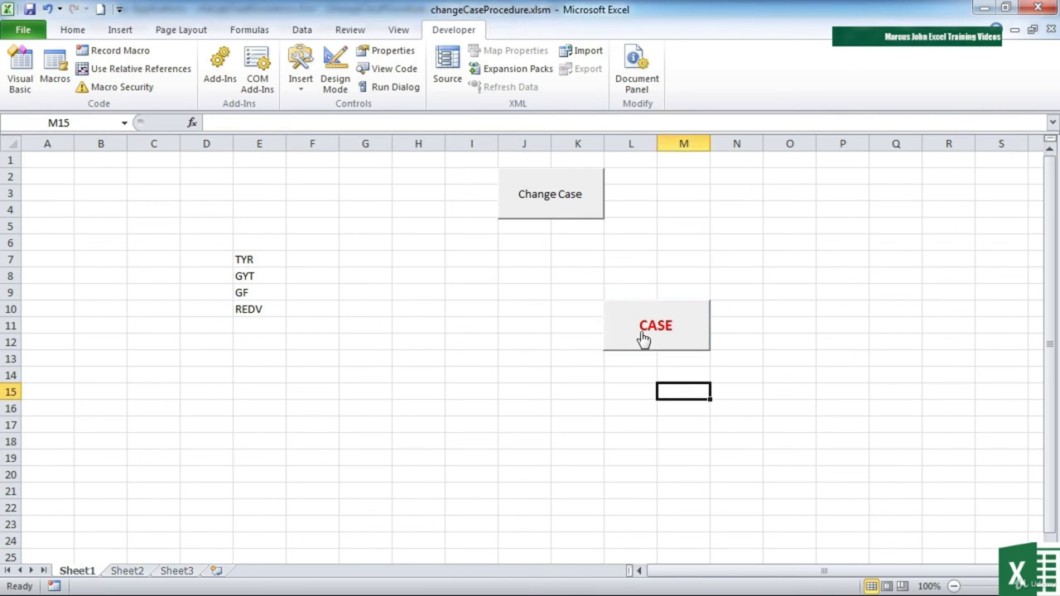
Select E7:E11 and test the formatted CASE button on the selected text
left_click_drag(257, 261, 272, 323)
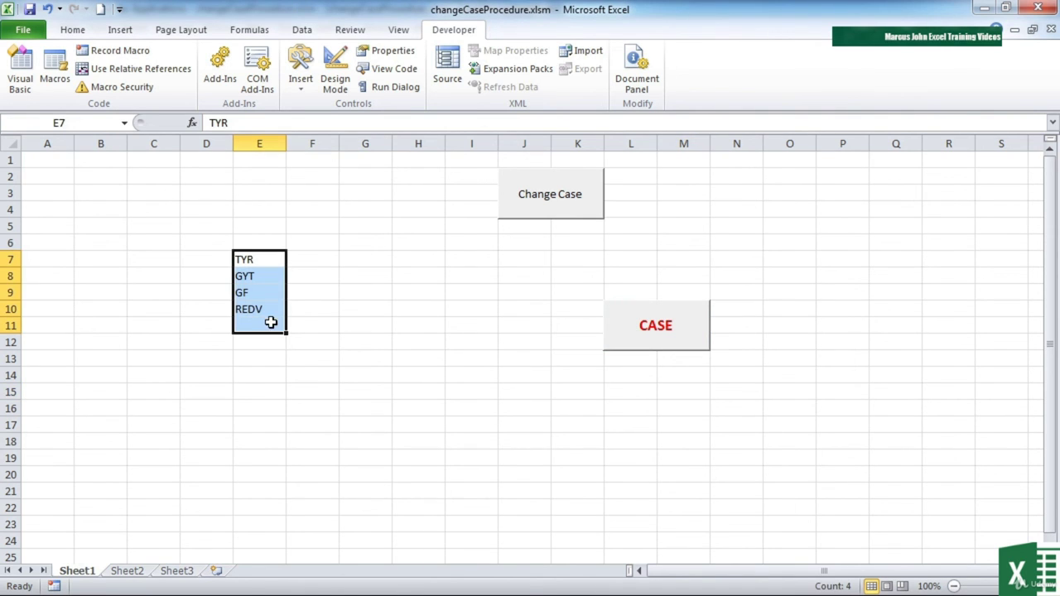
left_click(642, 340)
left_click(443, 253)
left_click(633, 342)
Delete the Change Case button and the CASE button from the worksheet
right_click(563, 214)
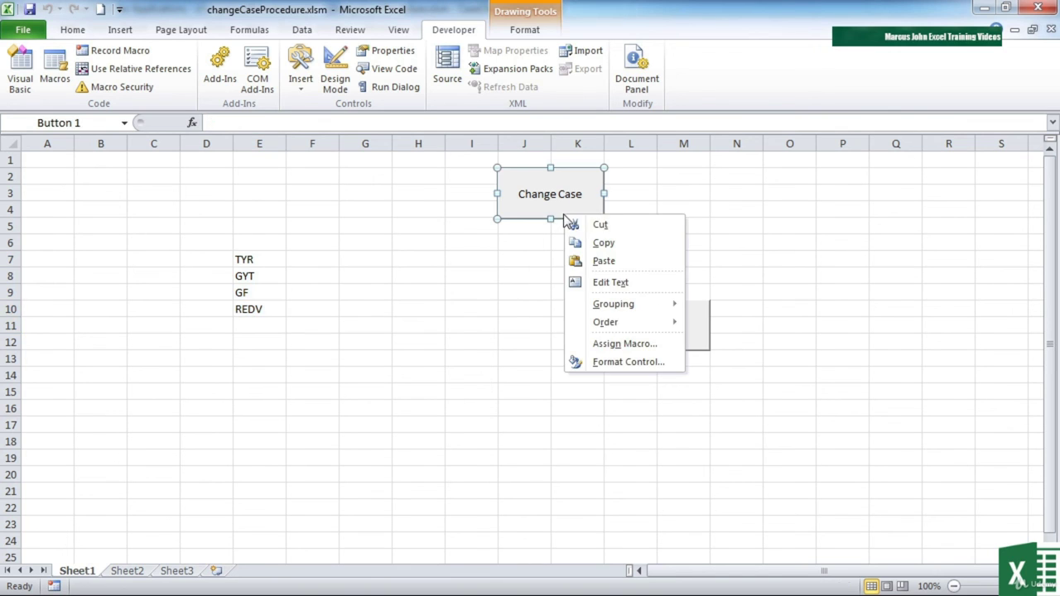
left_click(520, 222)
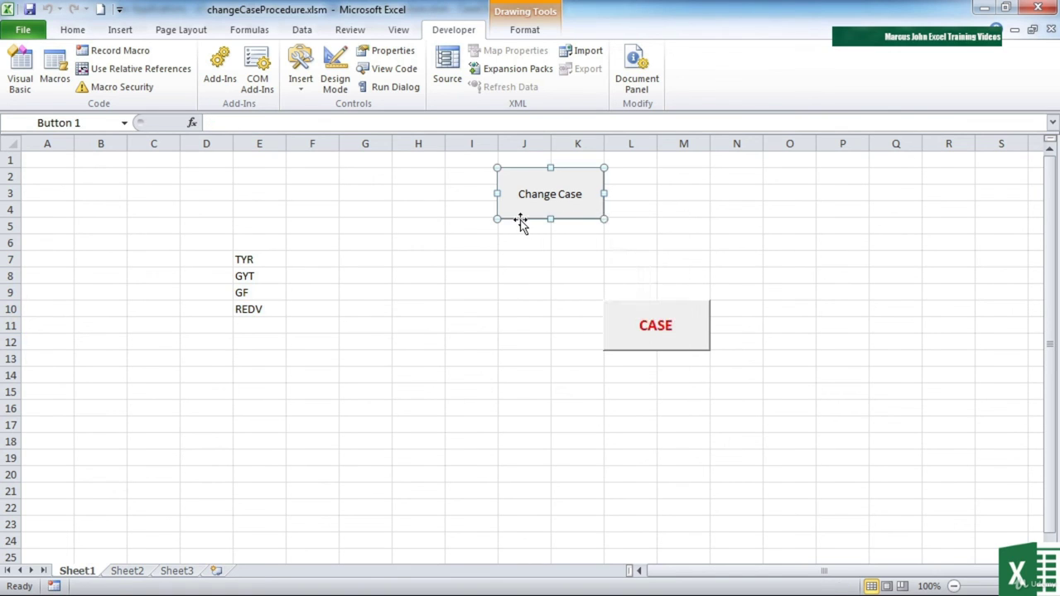
key("Escape")
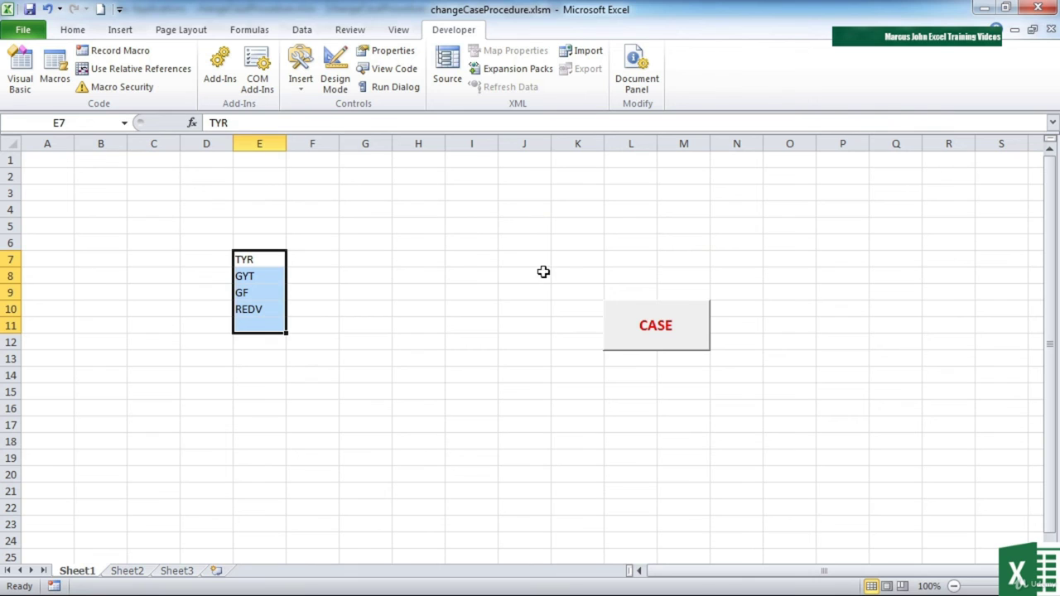
right_click(623, 344)
left_click(614, 352)
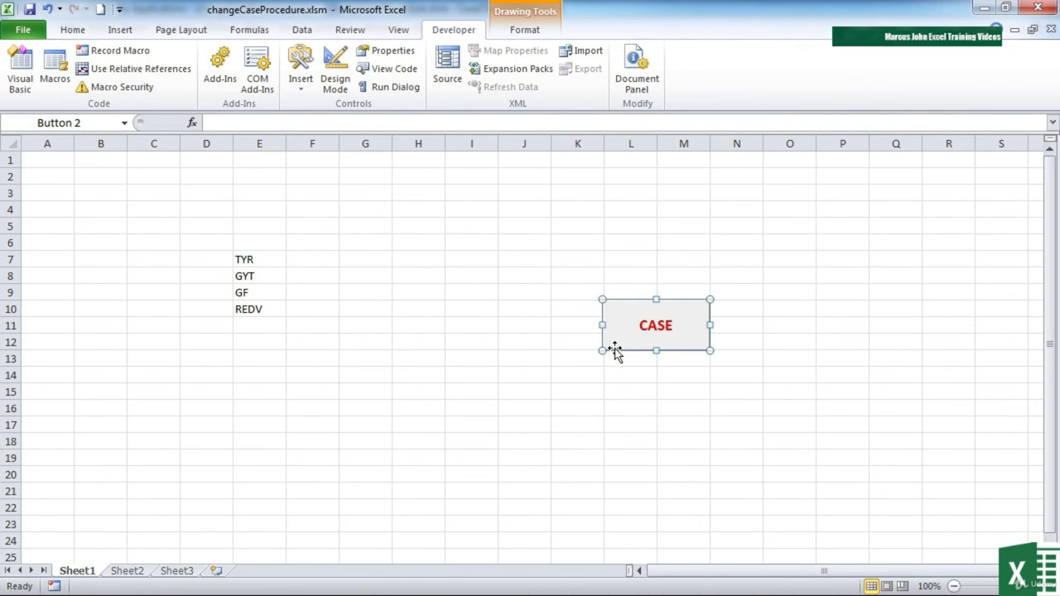
key("Delete")
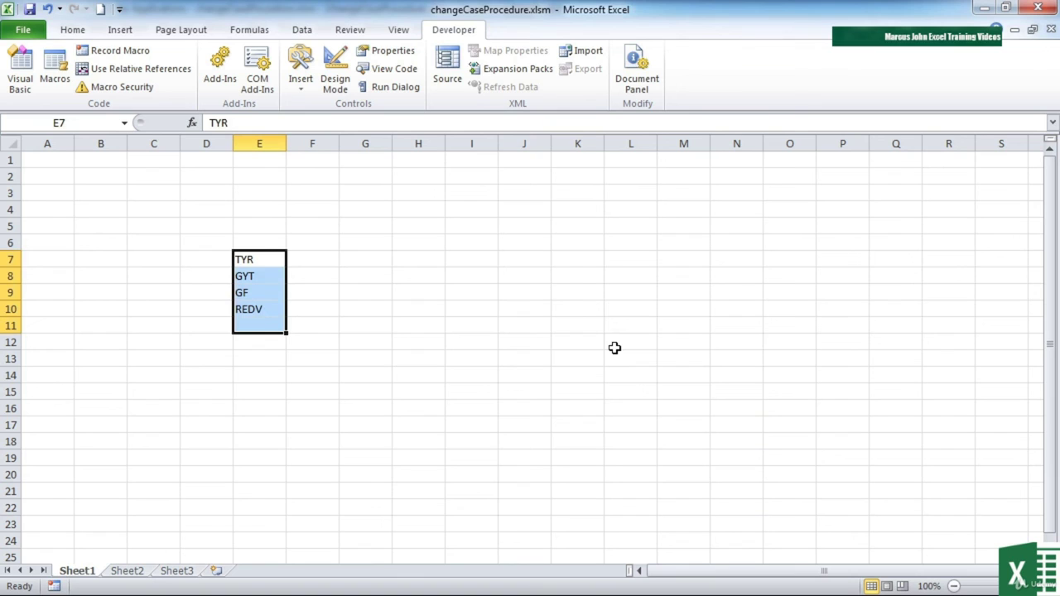